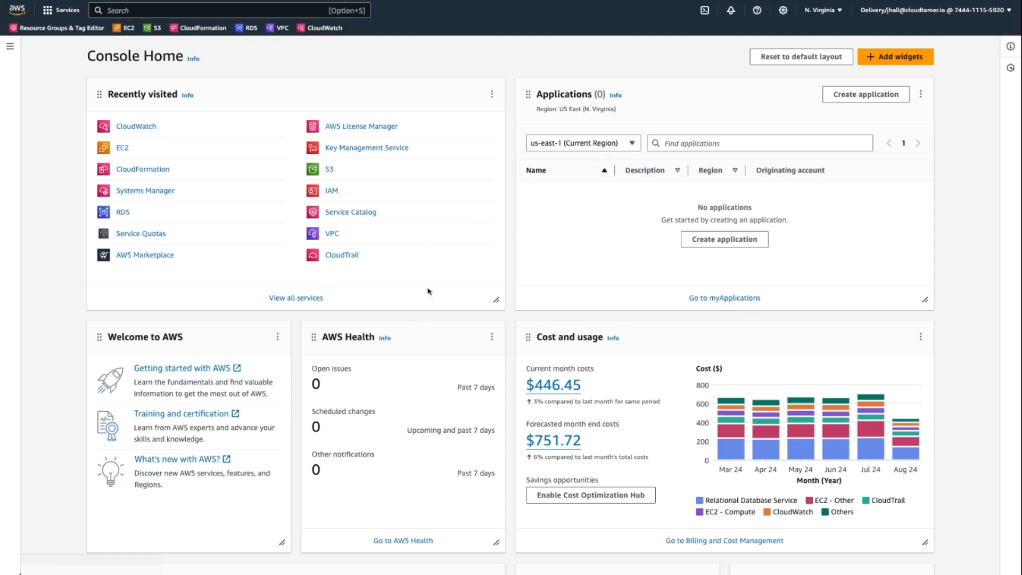
Step: Open the Logs Insights query page in CloudWatch
left_click(820, 17)
left_click(820, 17)
left_click(141, 131)
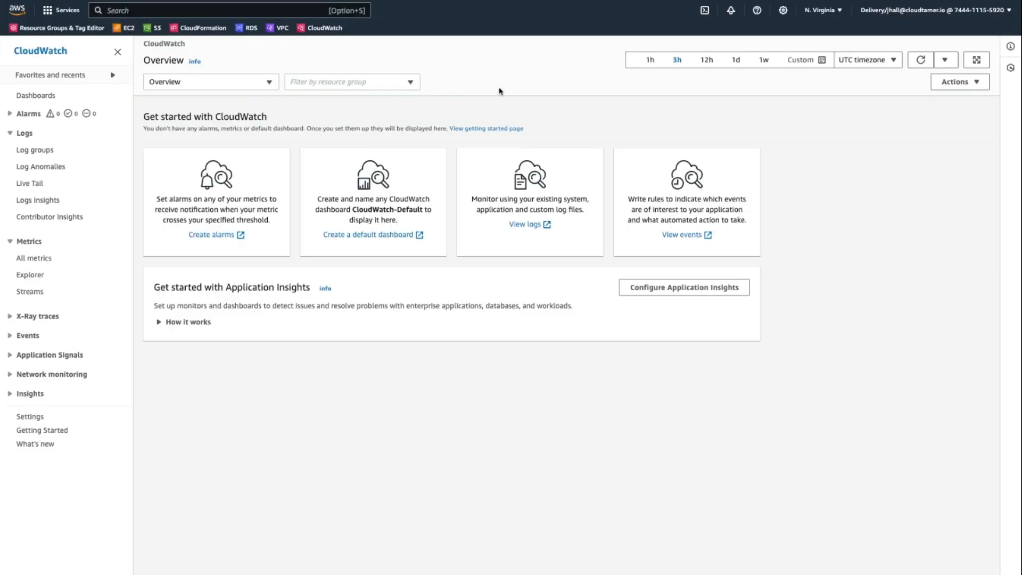
left_click(39, 200)
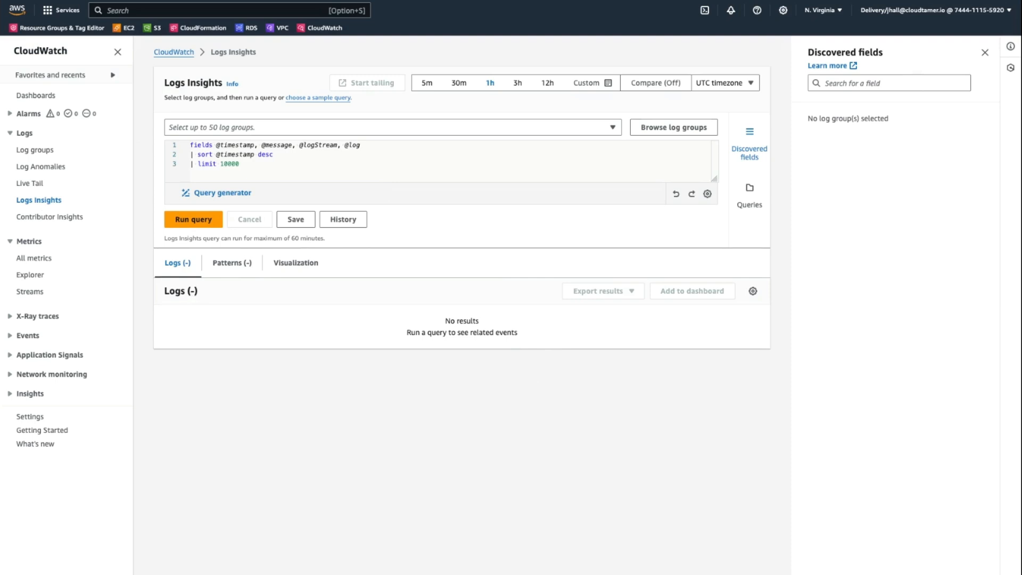
Step: Select the kion-logs log group as the source for the query
left_click(424, 131)
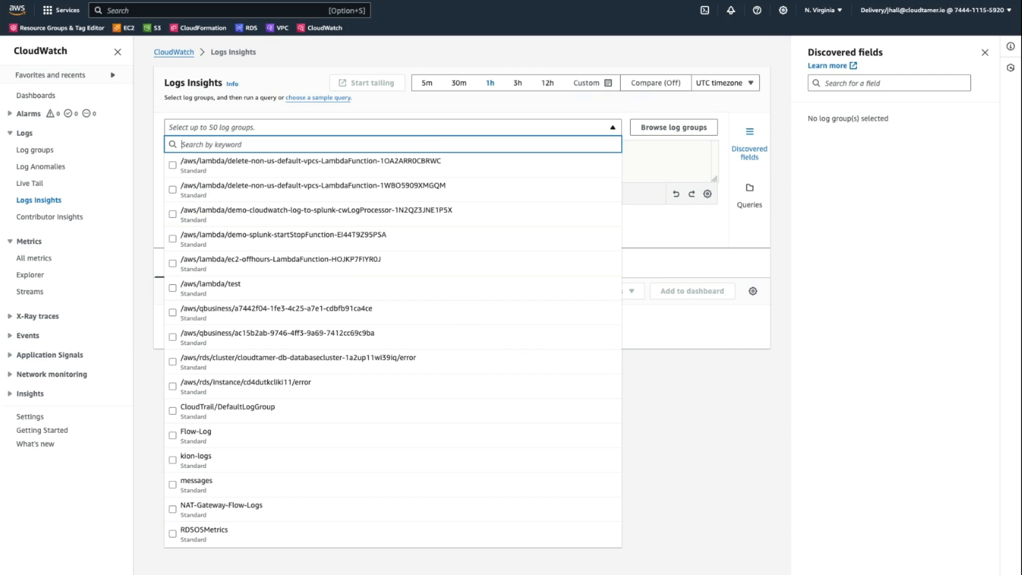
left_click(174, 463)
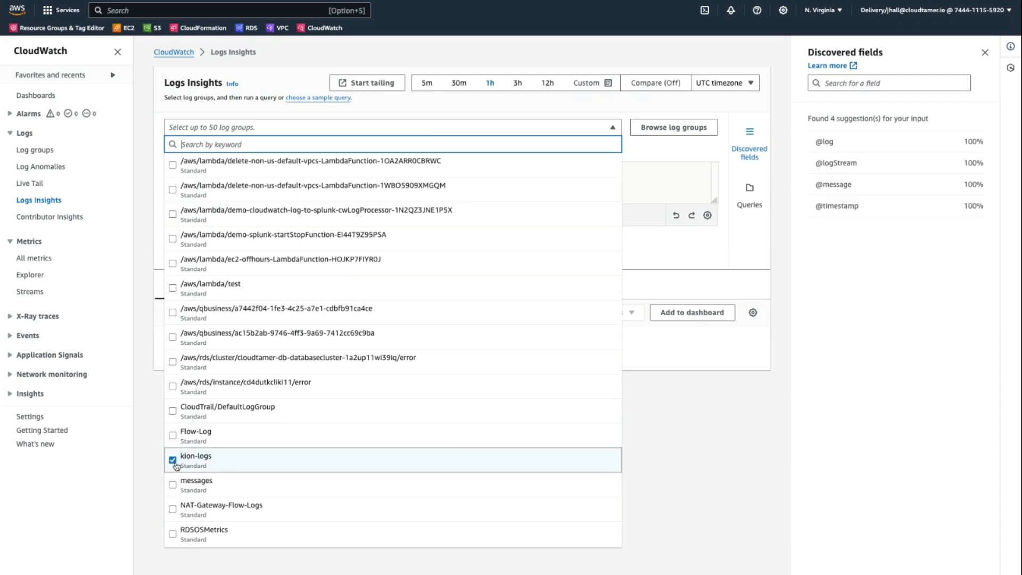
left_click(683, 402)
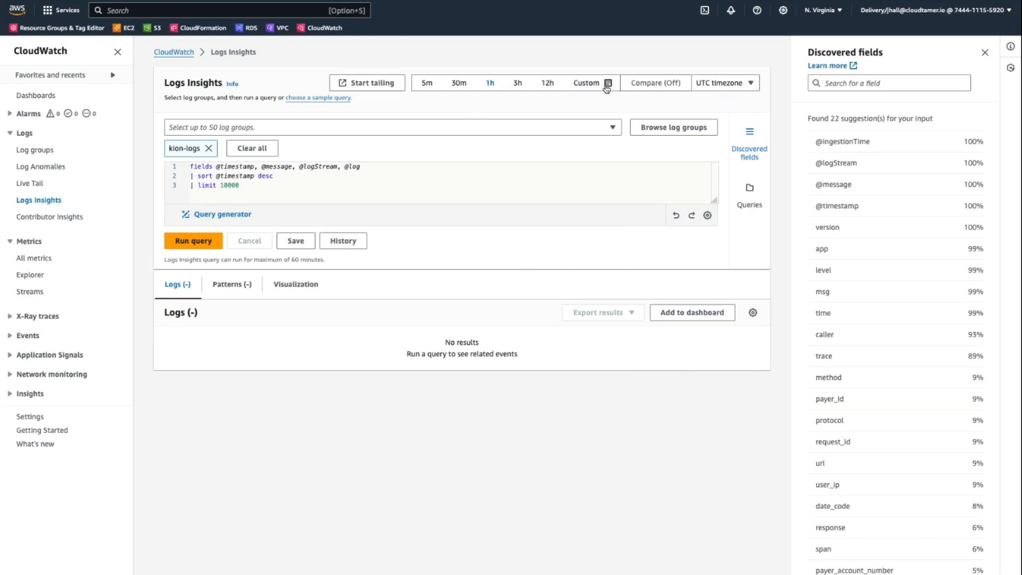
left_click(589, 82)
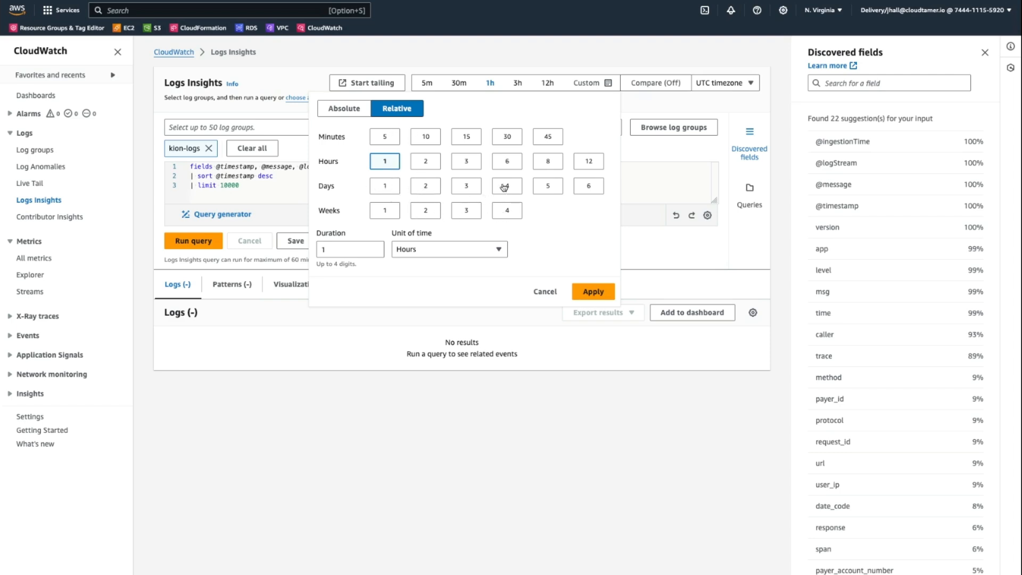
left_click(350, 111)
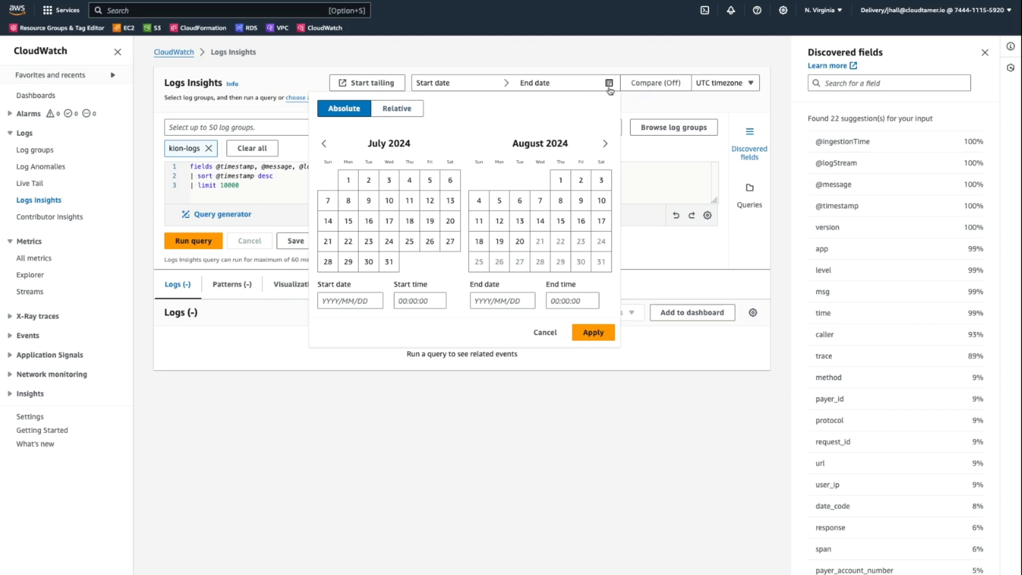
left_click(729, 84)
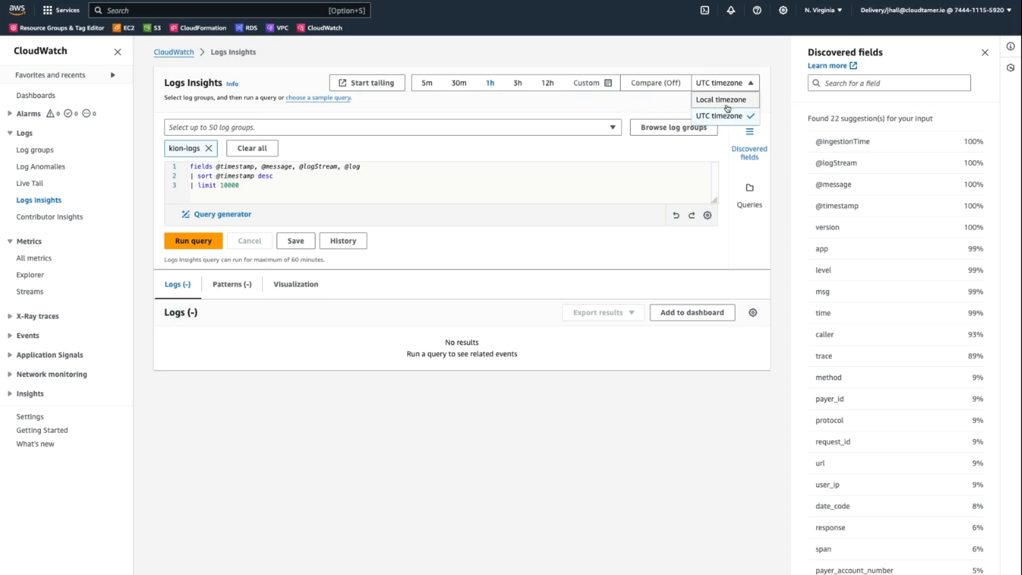
left_click(605, 99)
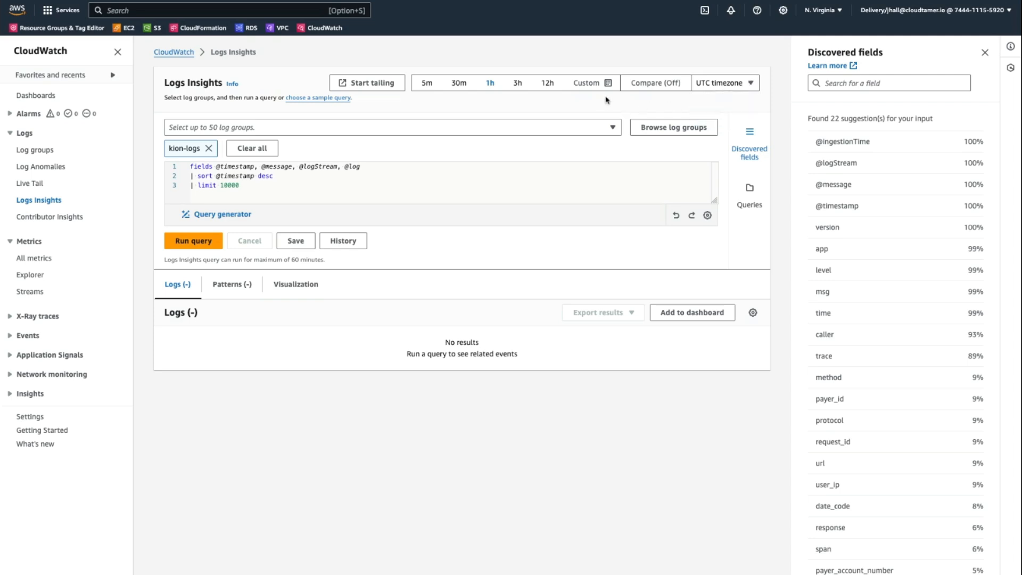
left_click(244, 187)
left_click_drag(249, 186, 197, 190)
type("filter")
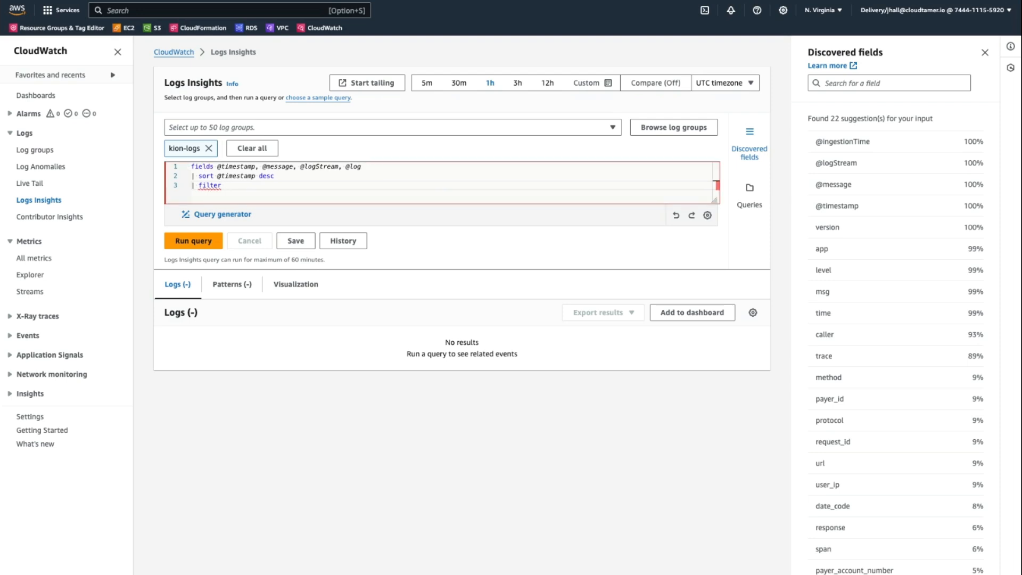
type("@message ")
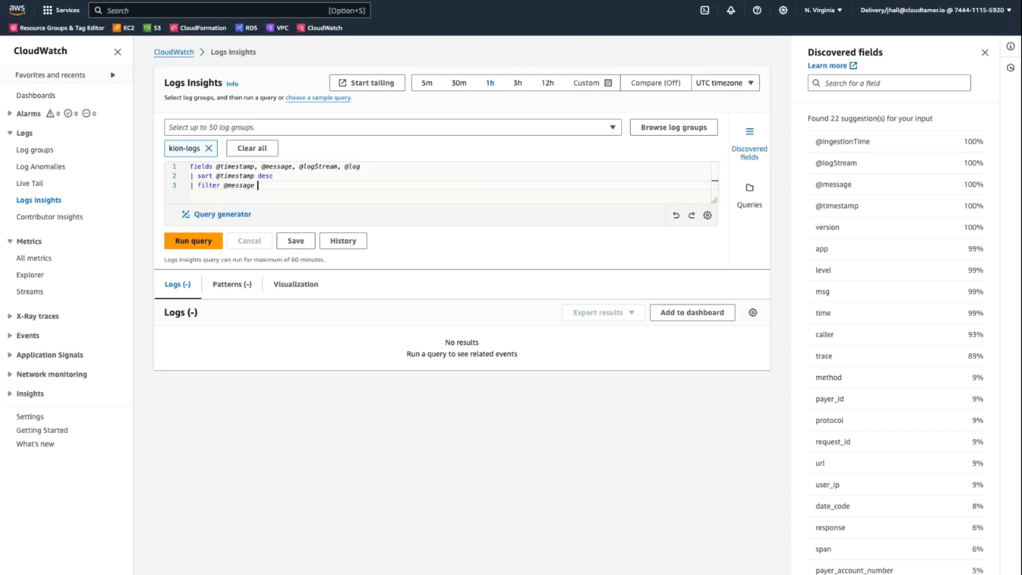
type("like \"error")
left_click(191, 241)
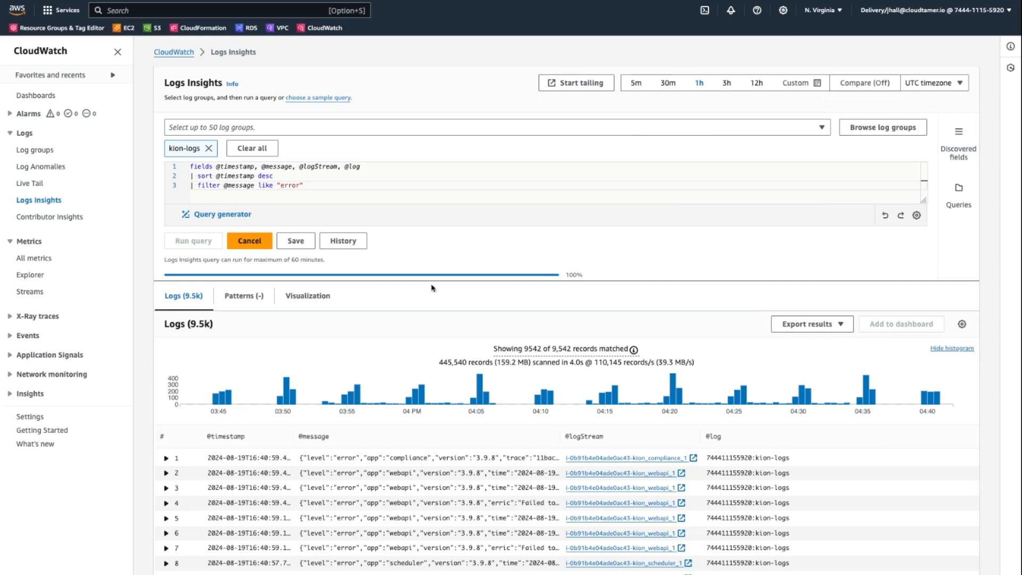
scroll(580, 251, "down", 1)
scroll(581, 251, "down", 5)
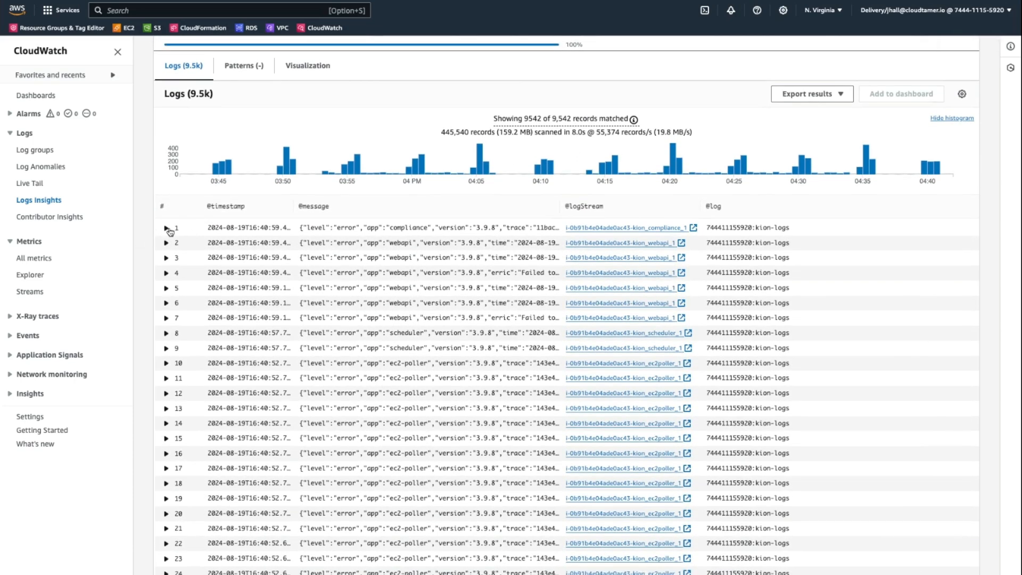
left_click(167, 229)
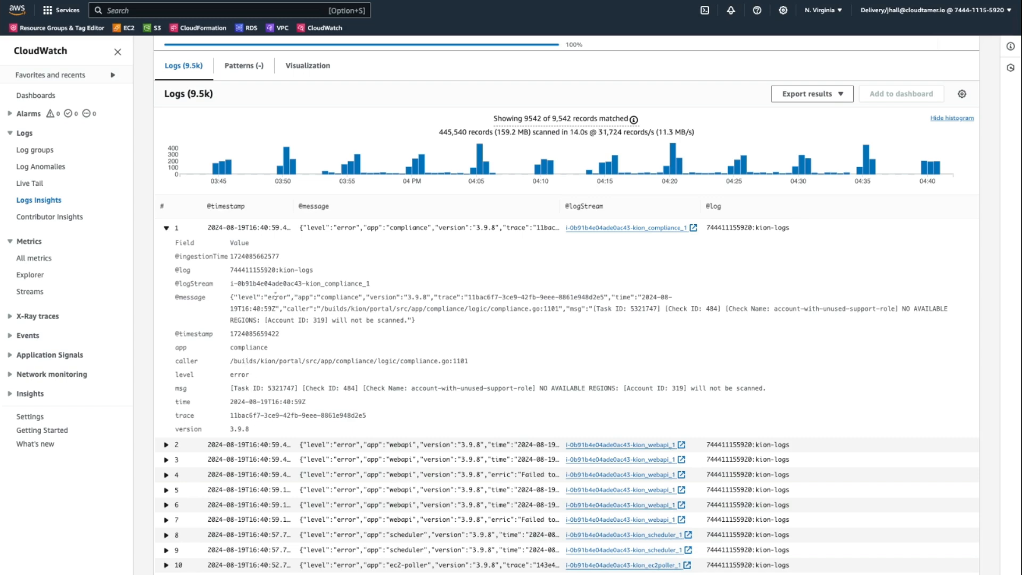
left_click_drag(231, 296, 418, 320)
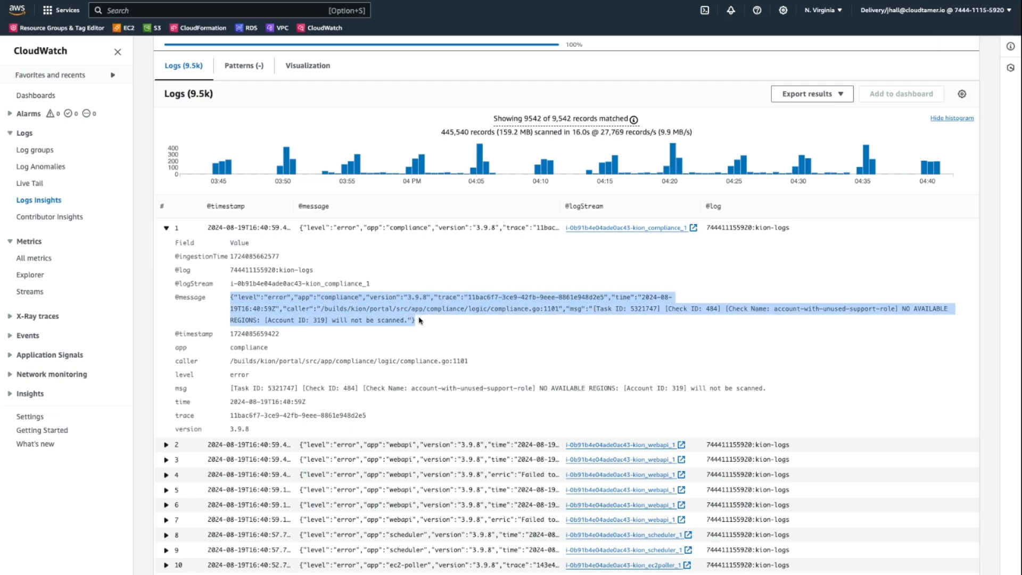
left_click(354, 340)
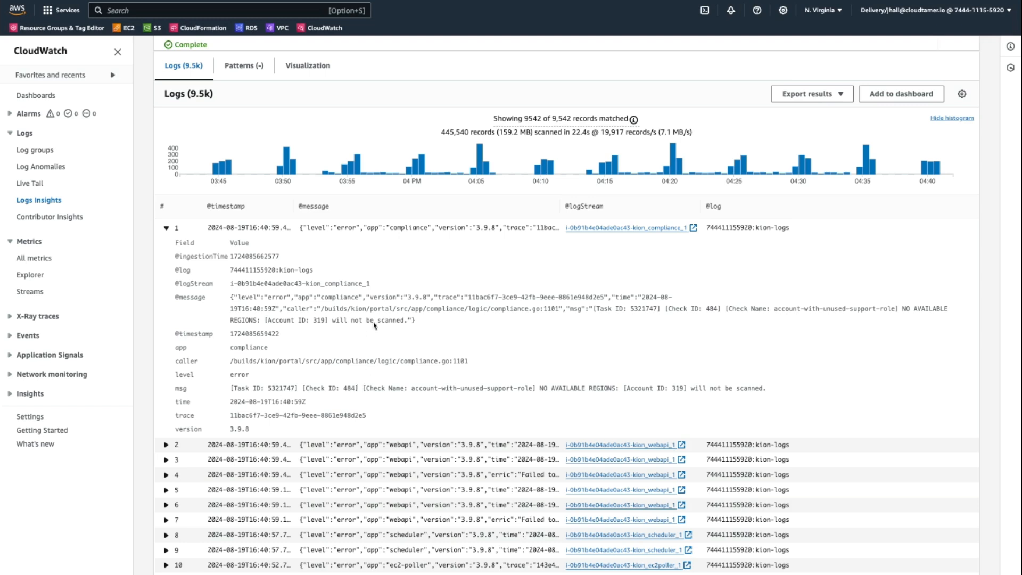
scroll(380, 307, "up", 1)
scroll(380, 307, "down", 1)
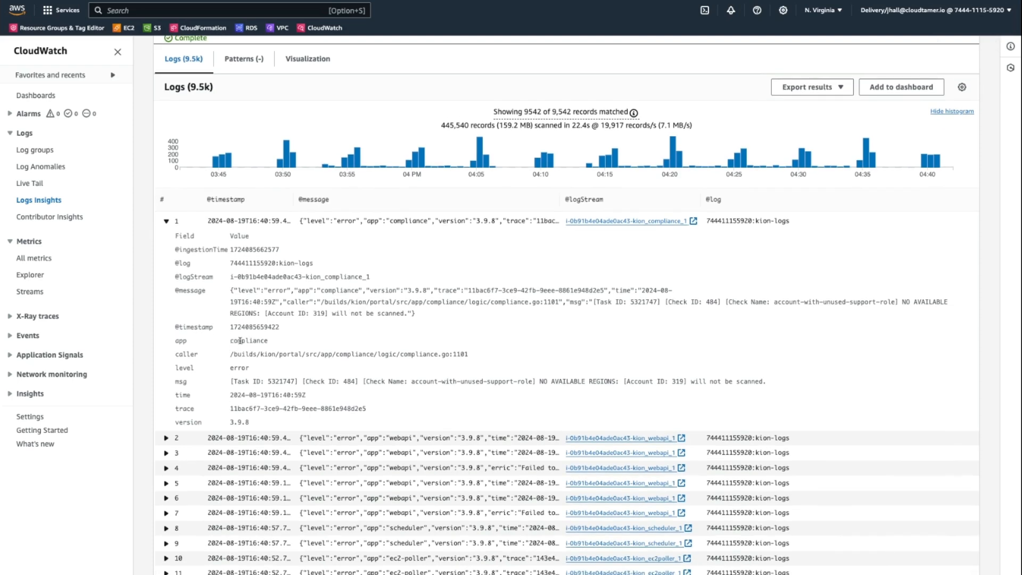
double_click(240, 341)
Step: Change the filter condition to app = "webapi" and level = "error", and run the query
scroll(567, 305, "up", 3)
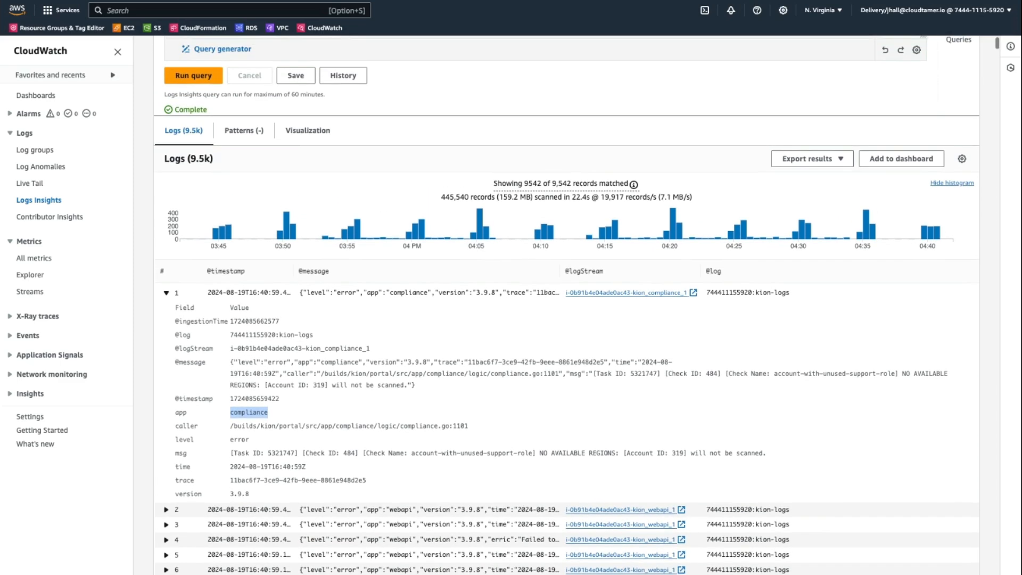
scroll(355, 256, "up", 5)
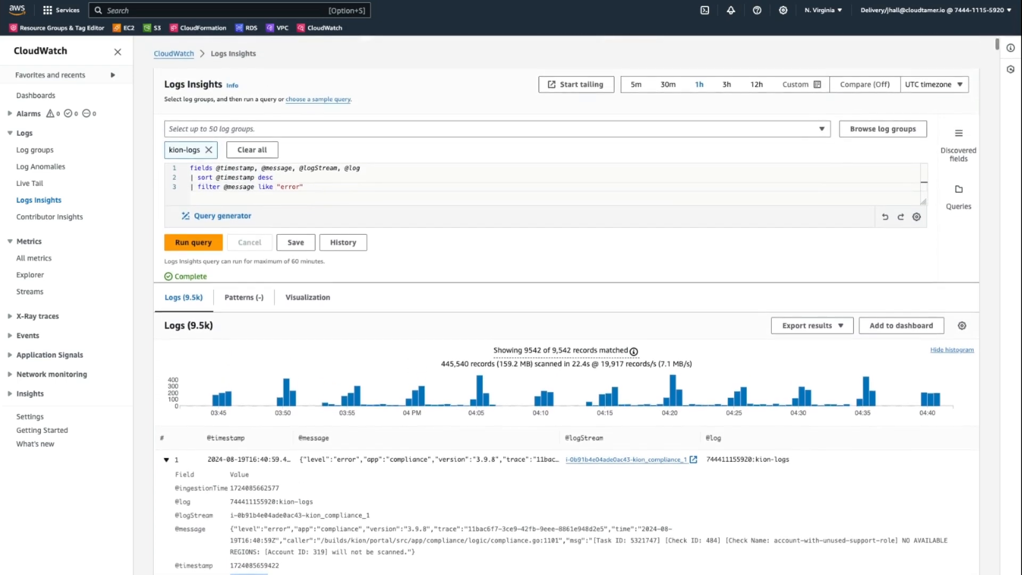
left_click(319, 182)
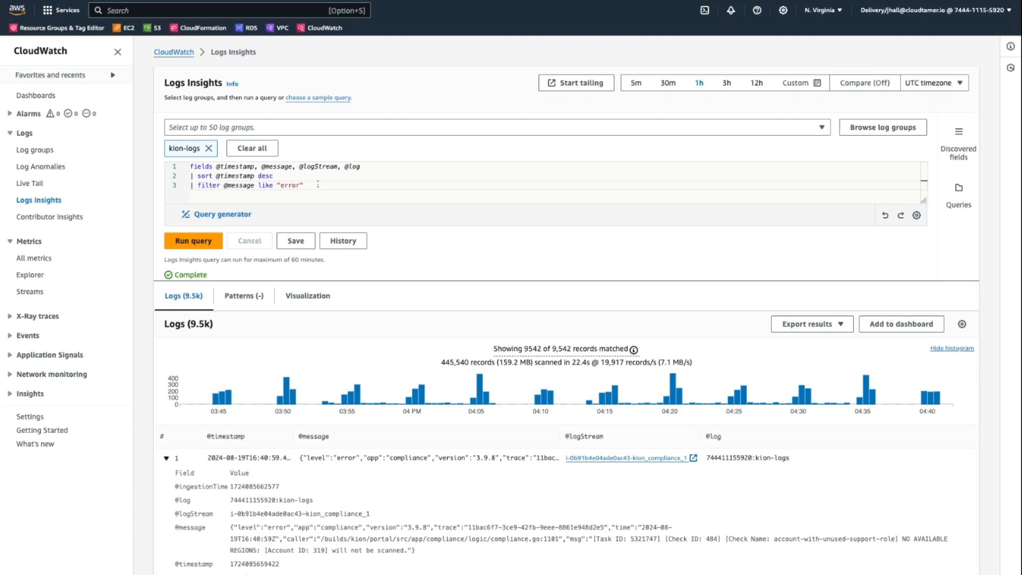
left_click_drag(318, 185, 223, 186)
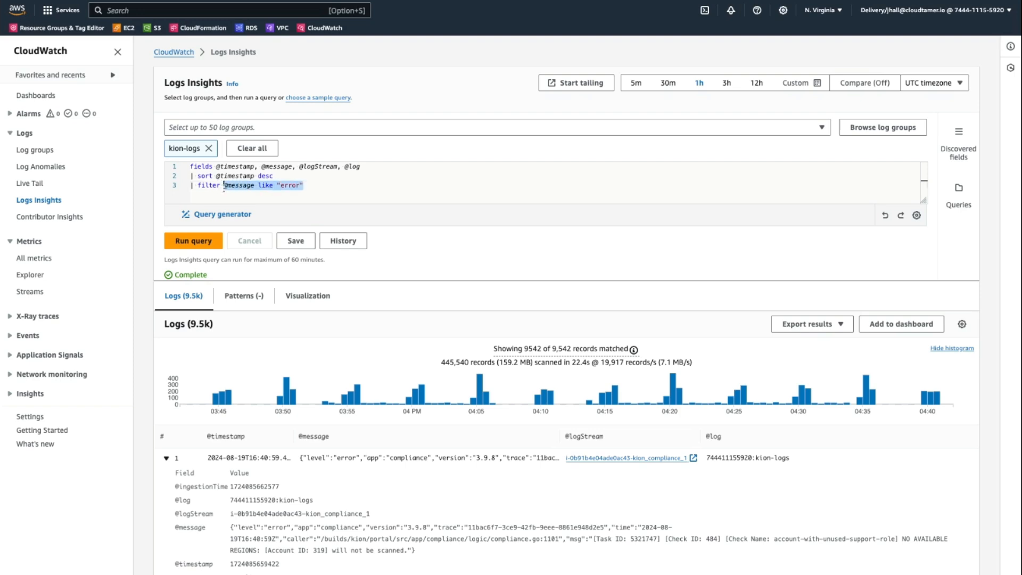
type("app = \"")
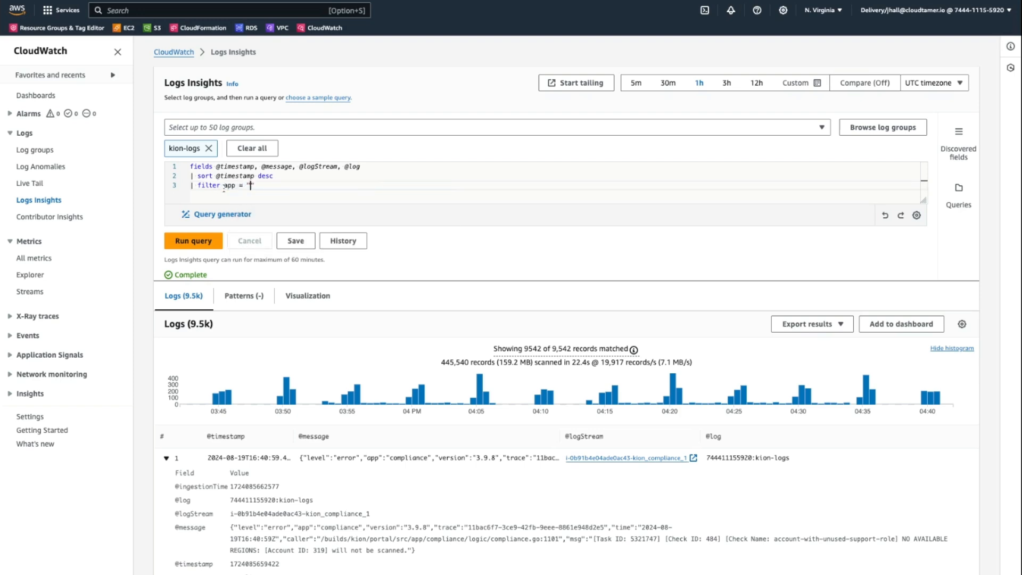
type("webapi\" and")
scroll(232, 481, "down", 2)
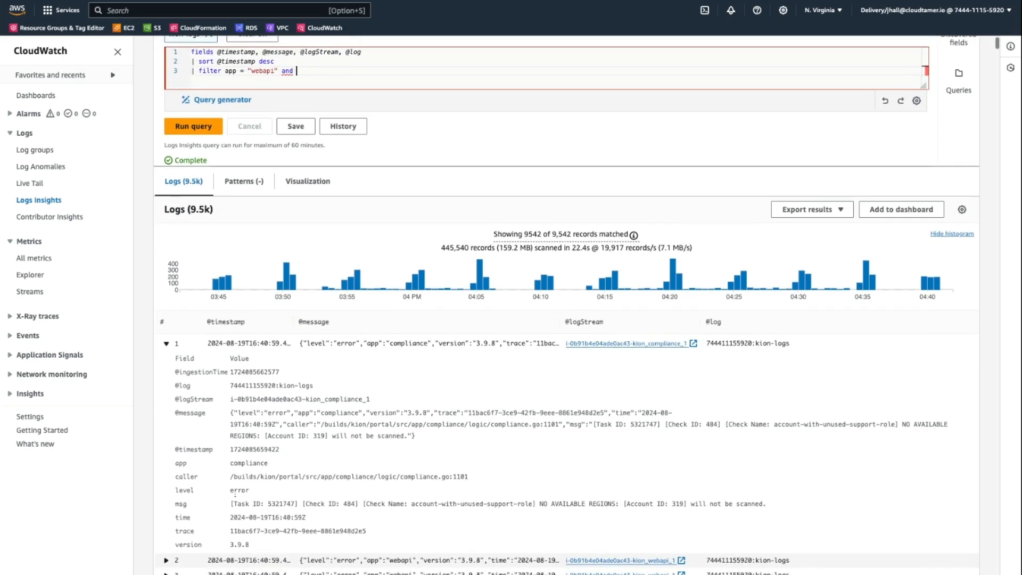
double_click(185, 491)
double_click(239, 490)
scroll(307, 502, "up", 2)
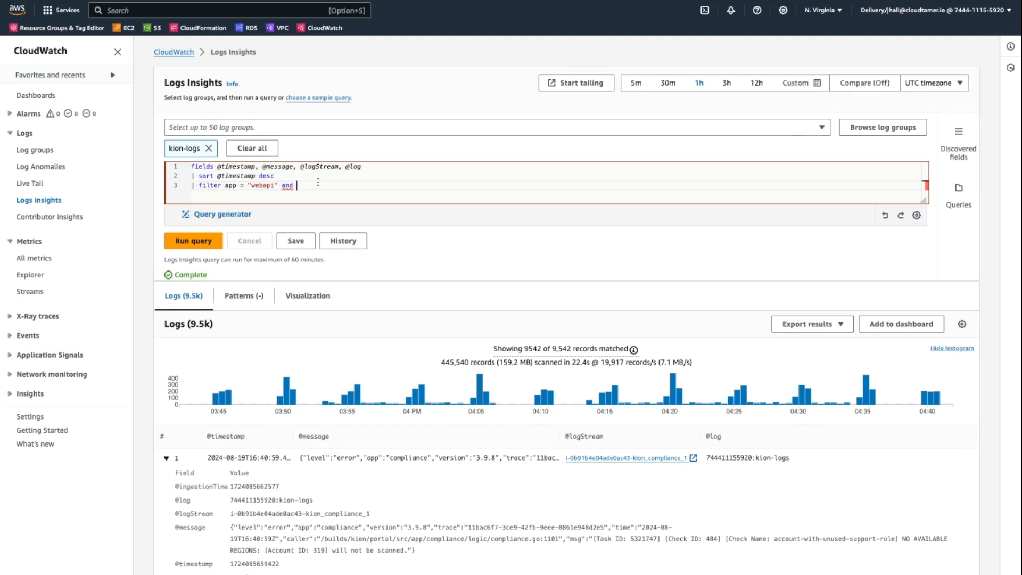
type("level = \"error")
left_click(194, 247)
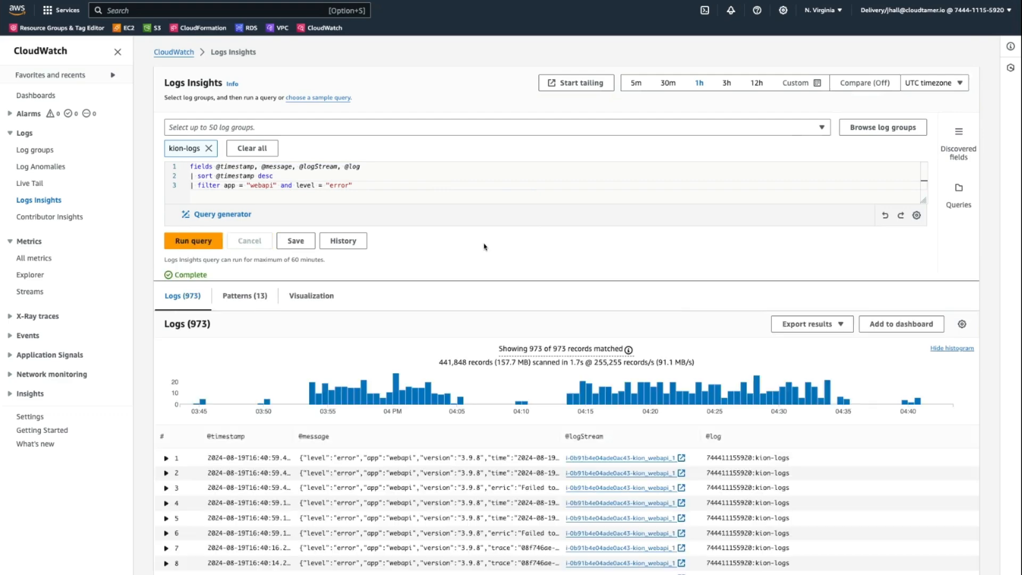
Step: Expand the first webapi error record and copy the AWS account number from its msg field
scroll(421, 273, "down", 5)
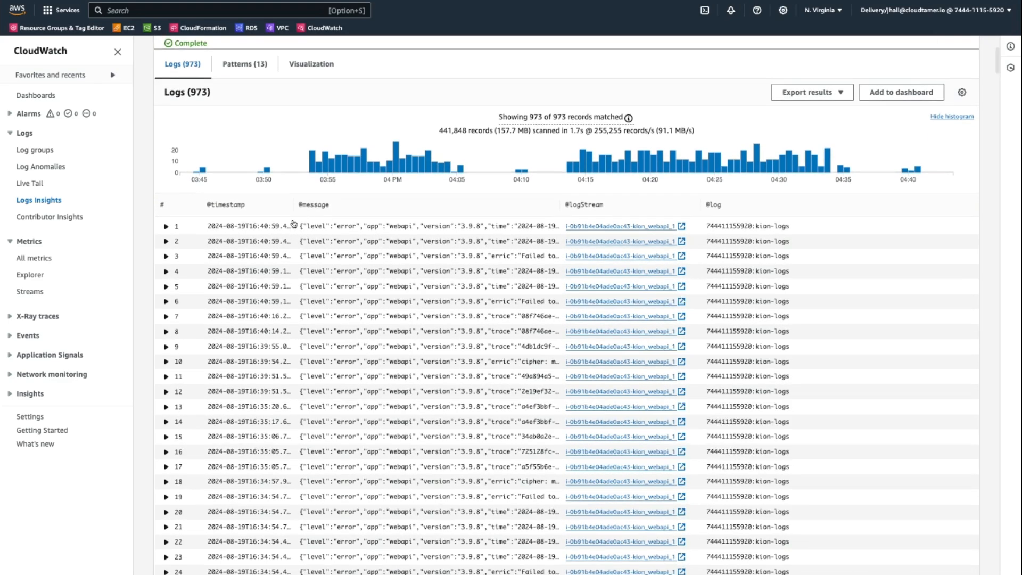
left_click(166, 226)
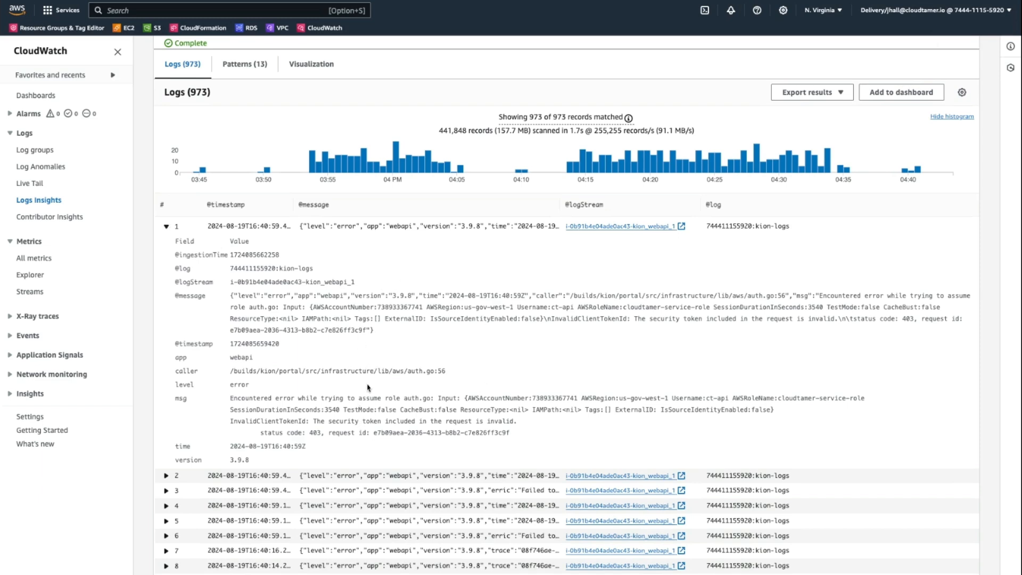
scroll(453, 357, "down", 3)
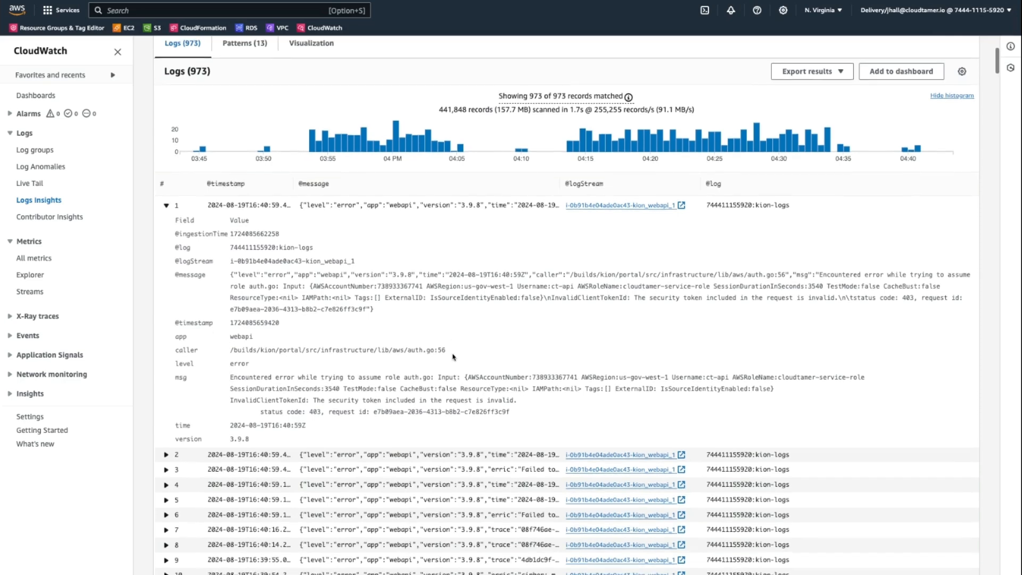
scroll(453, 357, "up", 4)
scroll(453, 357, "up", 3)
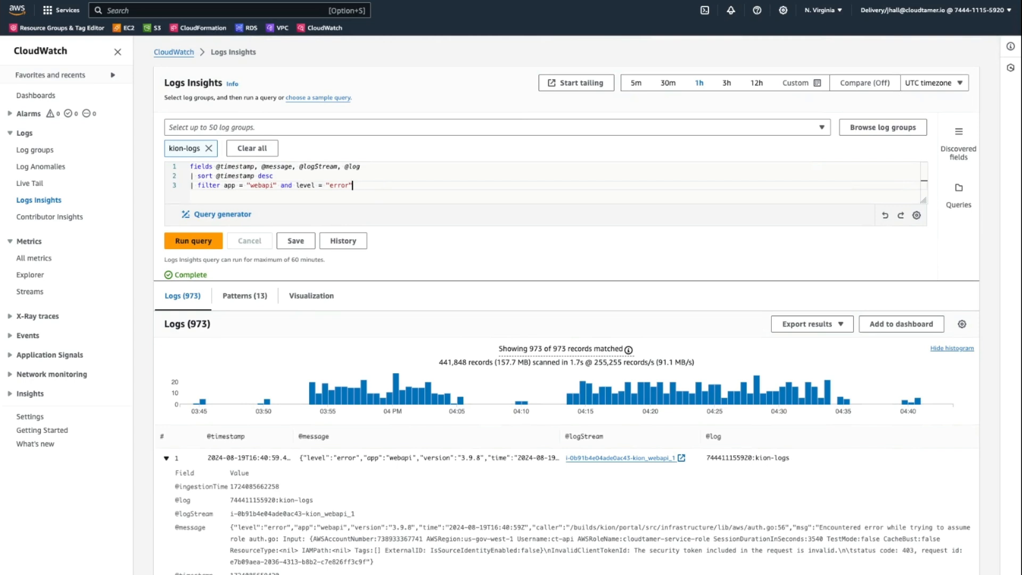
left_click(353, 186)
scroll(453, 532, "down", 4)
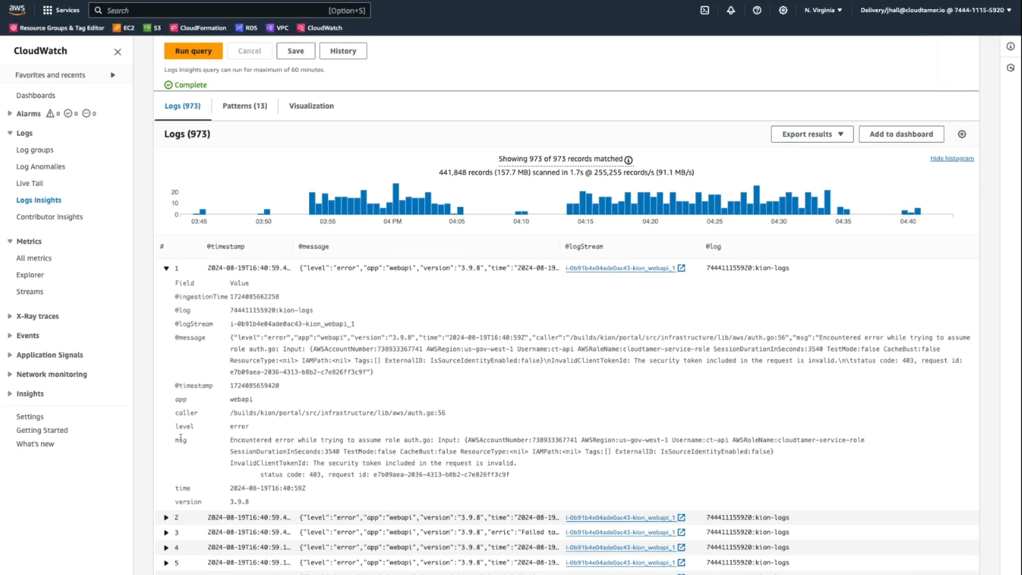
double_click(180, 439)
left_click_drag(230, 439, 413, 439)
left_click(505, 462)
double_click(556, 440)
key("super+c")
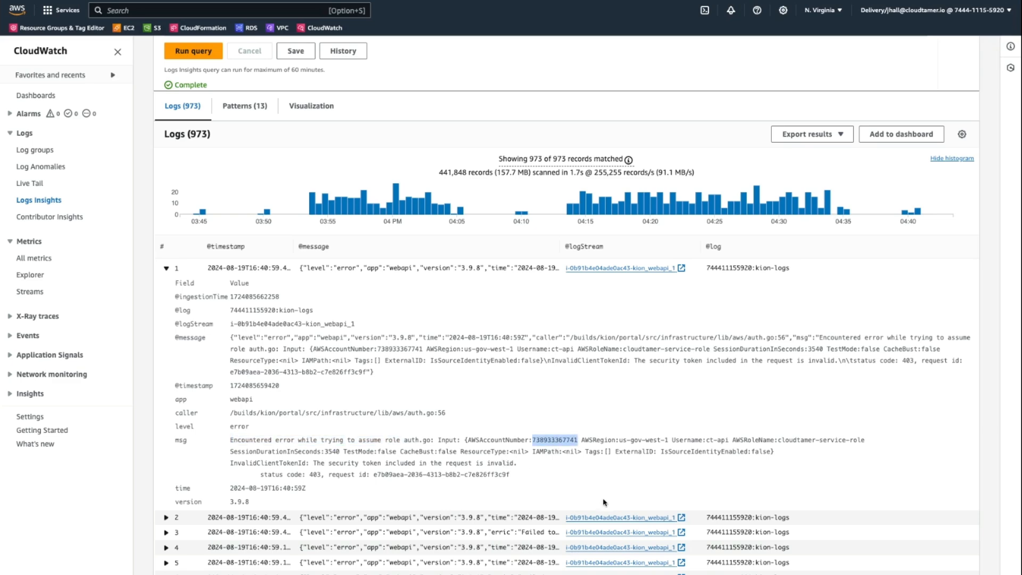
Step: Extend the filter with an additional and msg like condition that matches the copied AWS account number
scroll(604, 502, "up", 5)
left_click(397, 189)
type("a")
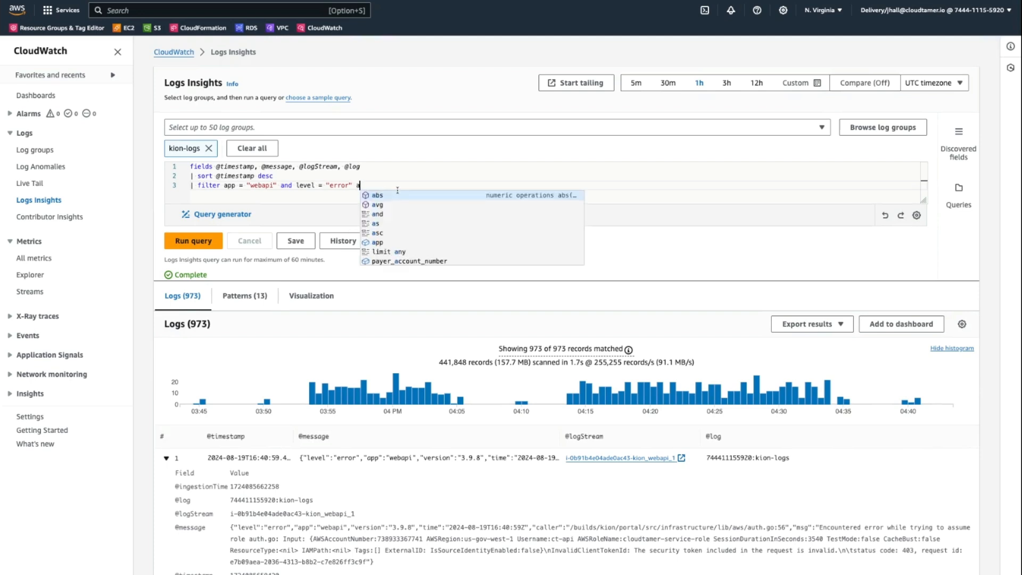
type("nd msg like ")
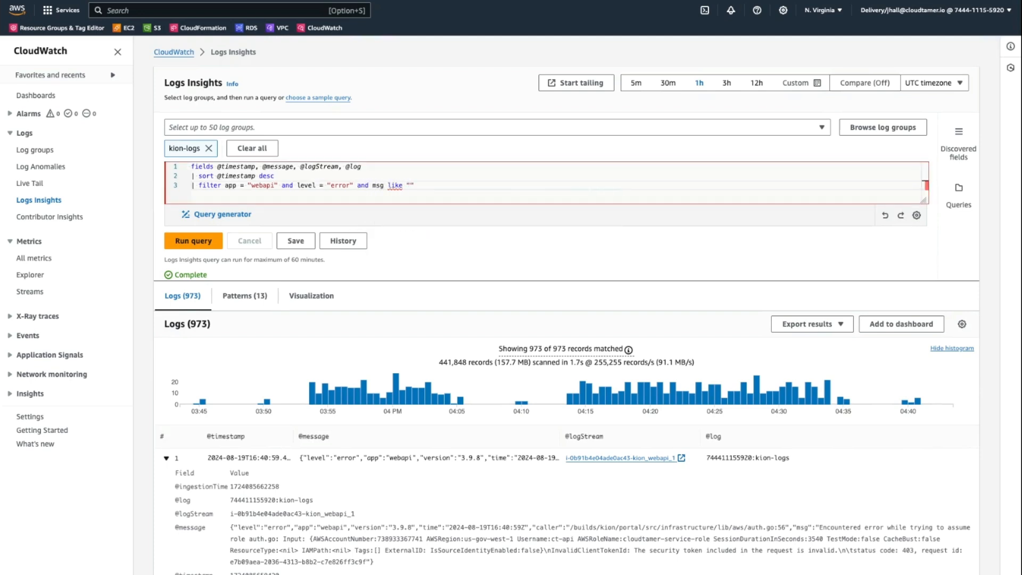
type("\"")
key("super+v")
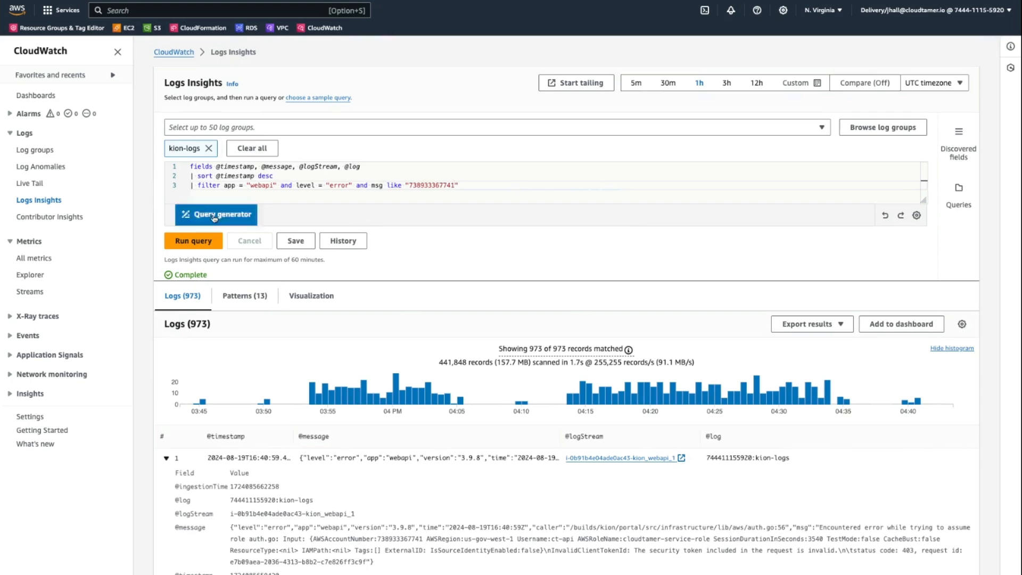
Step: Run the query with the account-number condition and expand the first matching record to examine its fields
left_click(193, 241)
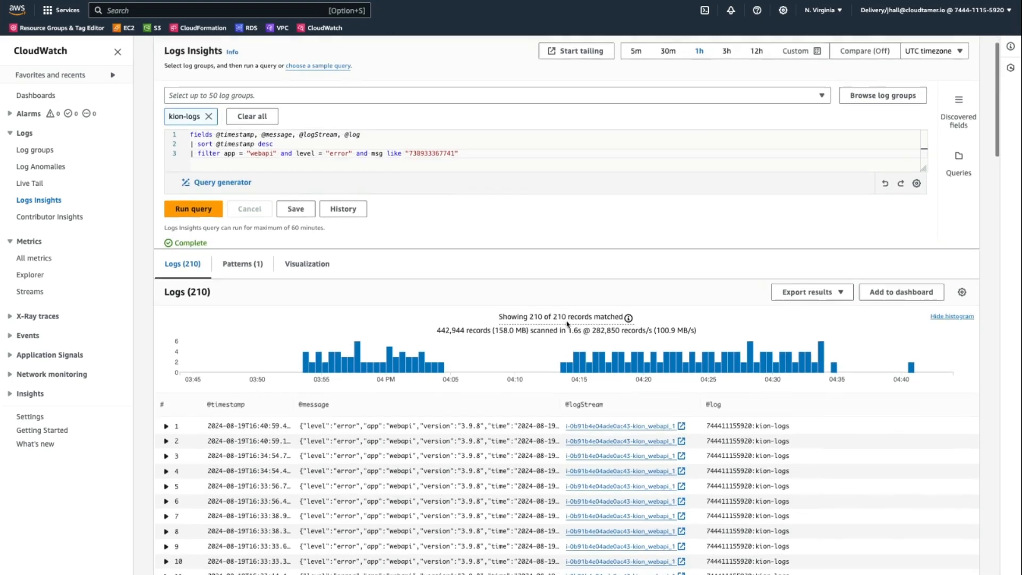
scroll(567, 323, "down", 3)
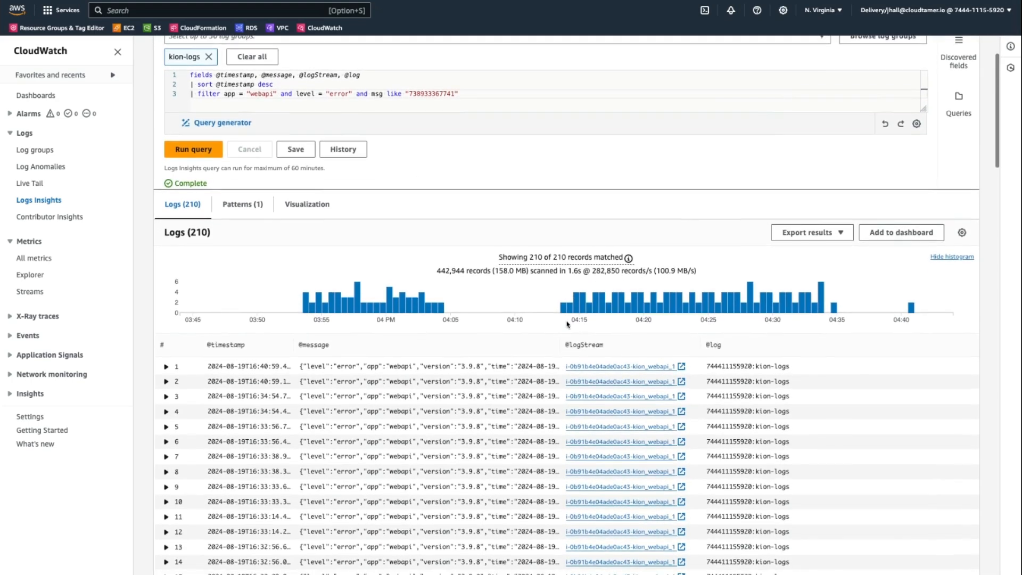
left_click(166, 367)
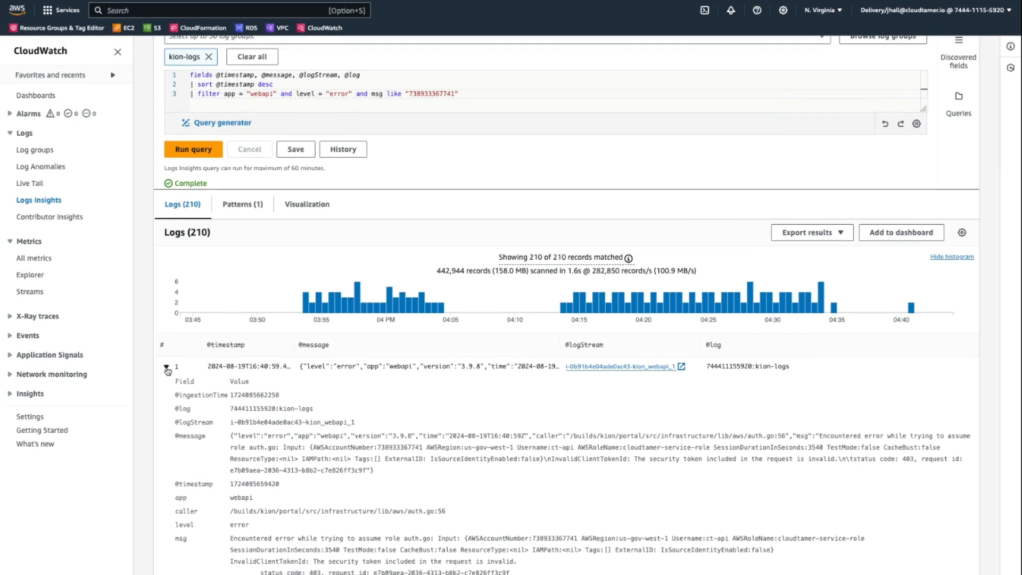
Step: Examine the available export options for the query results without choosing one
left_click(838, 232)
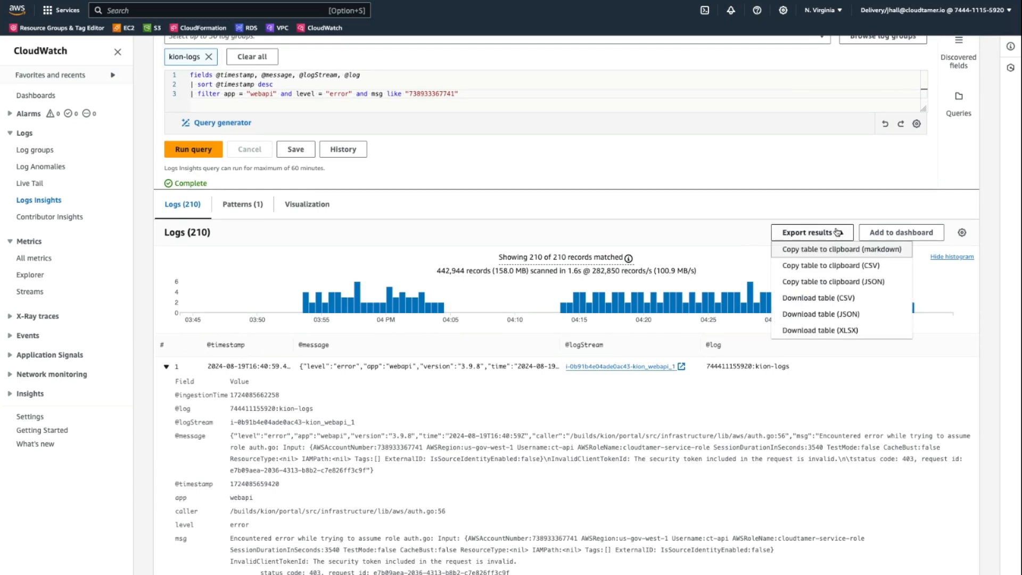
left_click(838, 232)
left_click(815, 232)
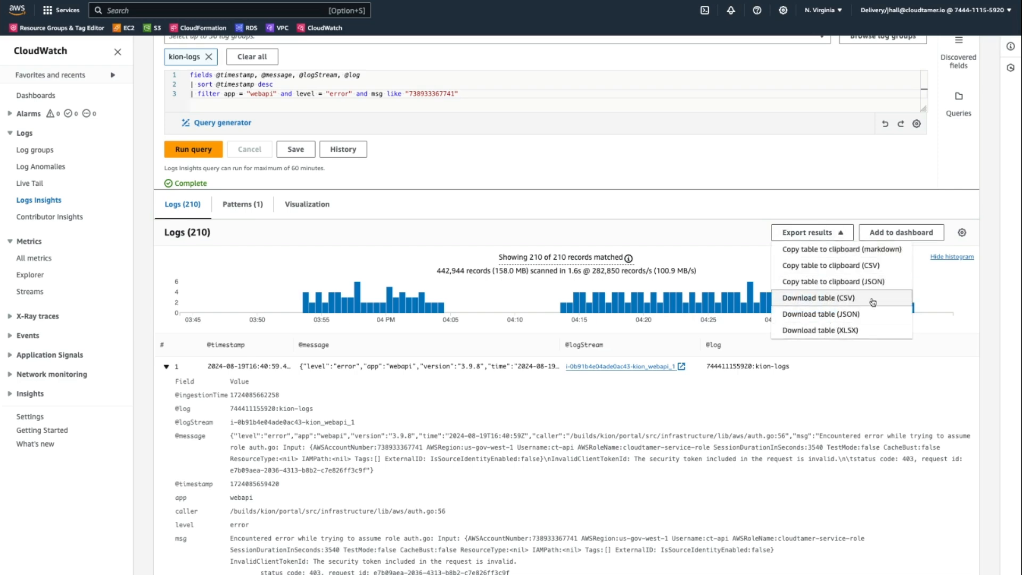
left_click(725, 247)
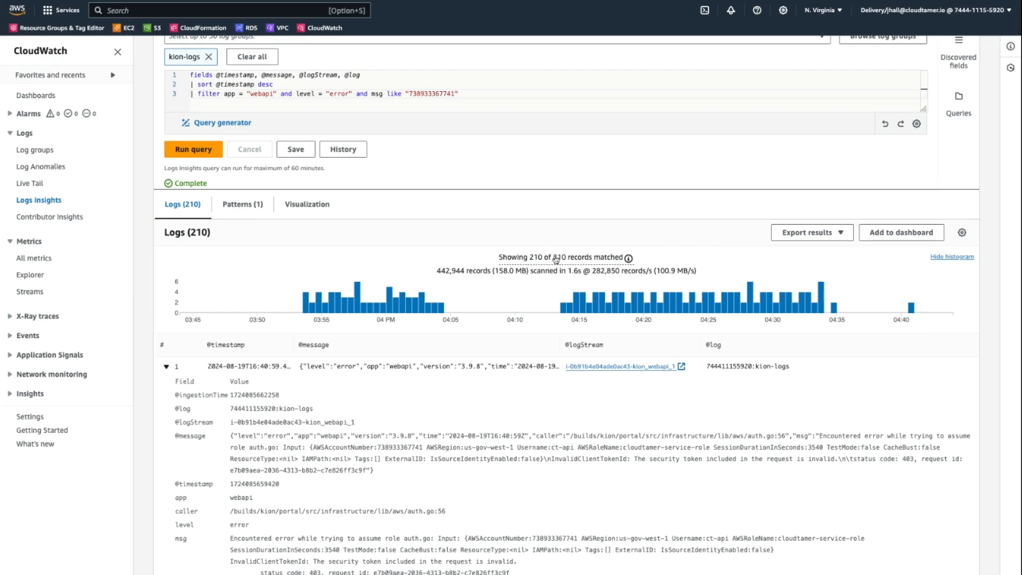
Step: Append | limit 10000 to the end of the filter line and run the query
scroll(533, 240, "up", 2)
left_click(493, 166)
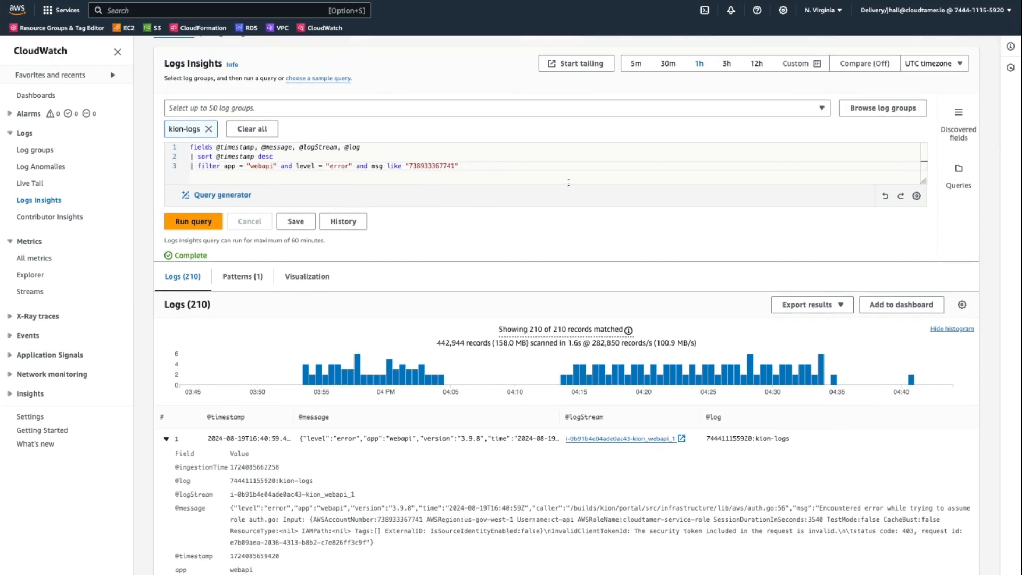
type("| limit 10000")
left_click(201, 223)
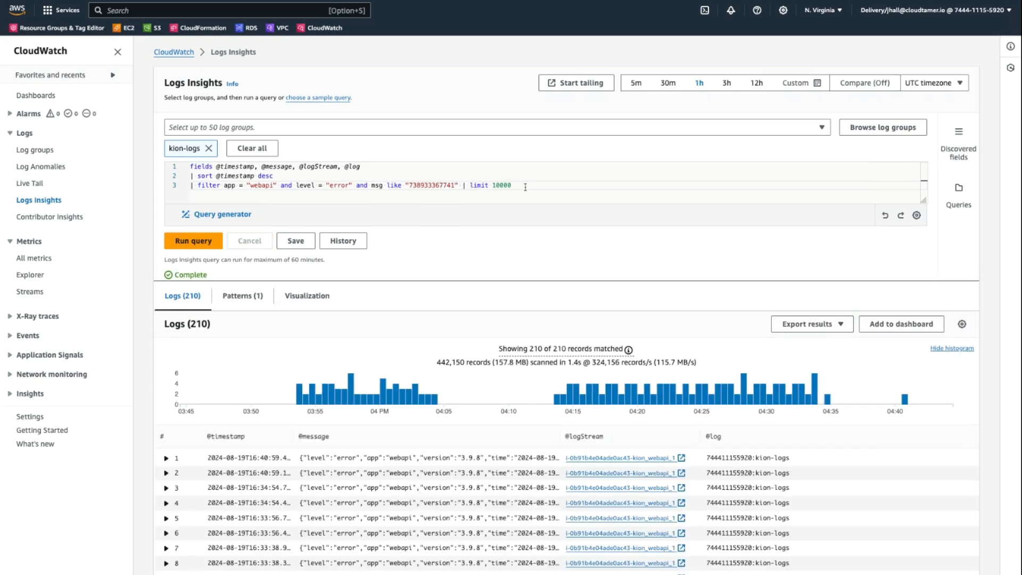
double_click(464, 185)
left_click(590, 189)
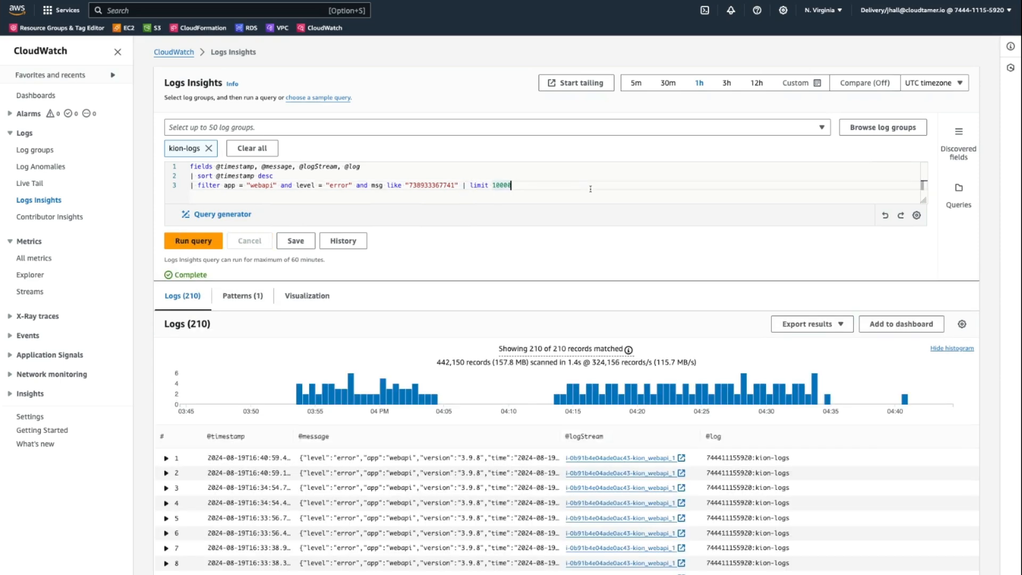